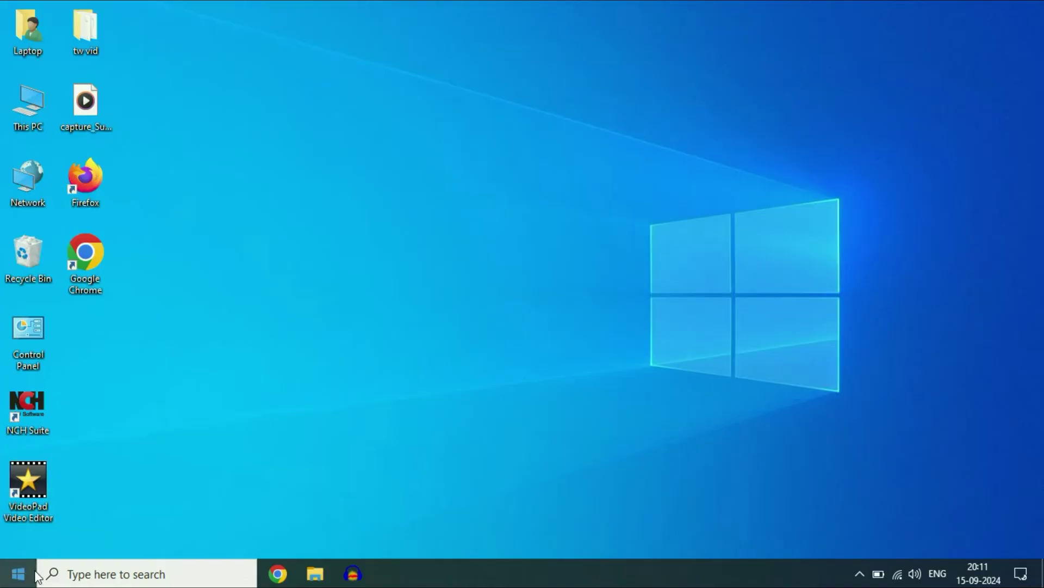
Launch Settings from Start, maximize it, and go to the Privacy > Microphone page.
click(16, 573)
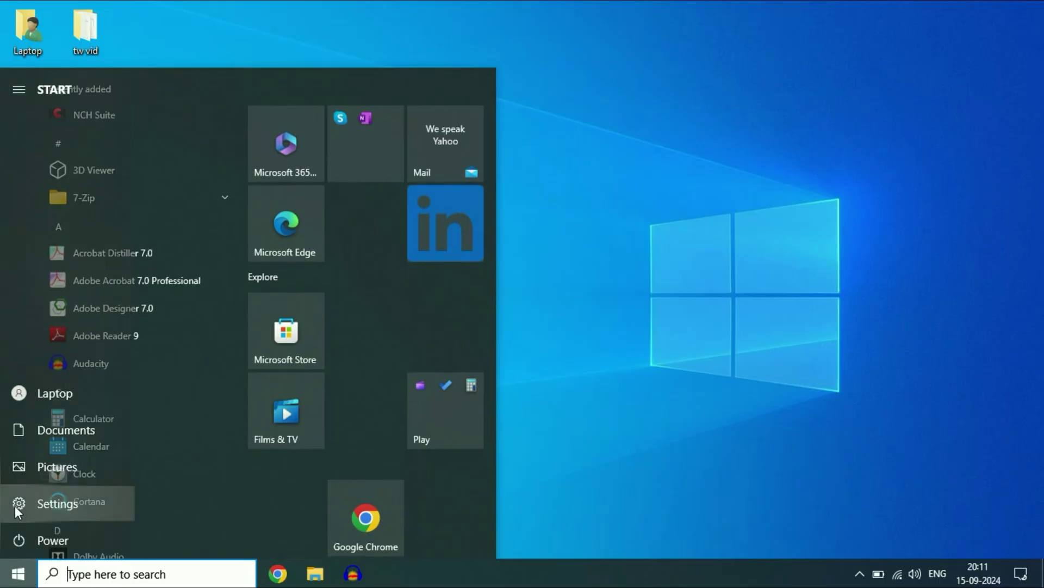
click(54, 504)
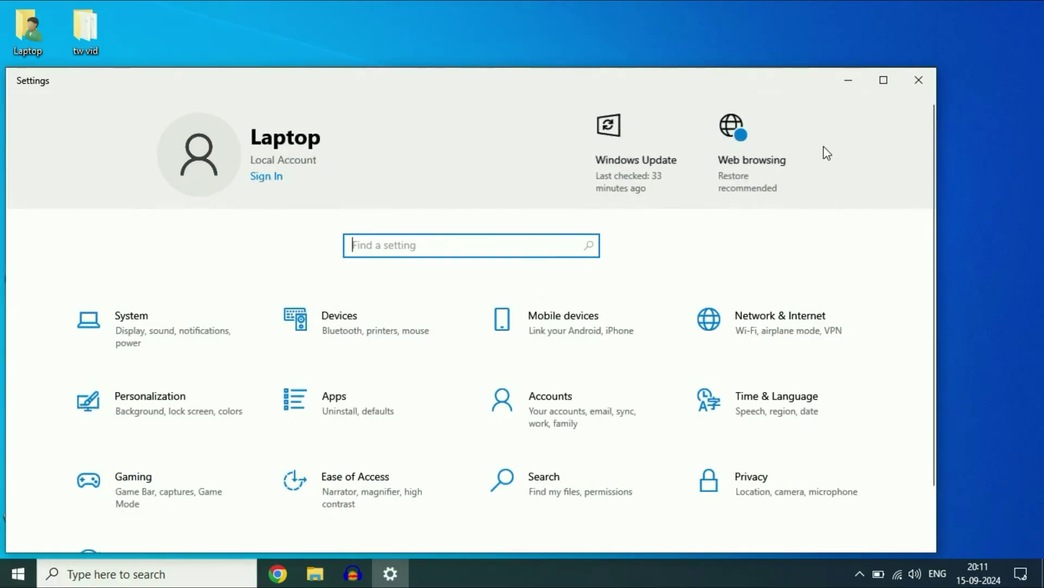
click(883, 79)
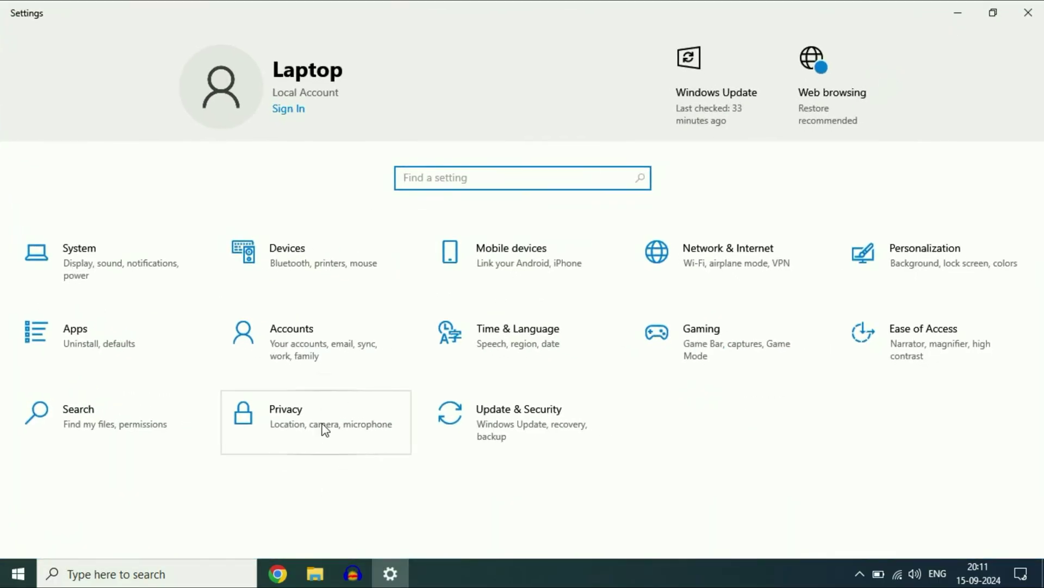
click(325, 430)
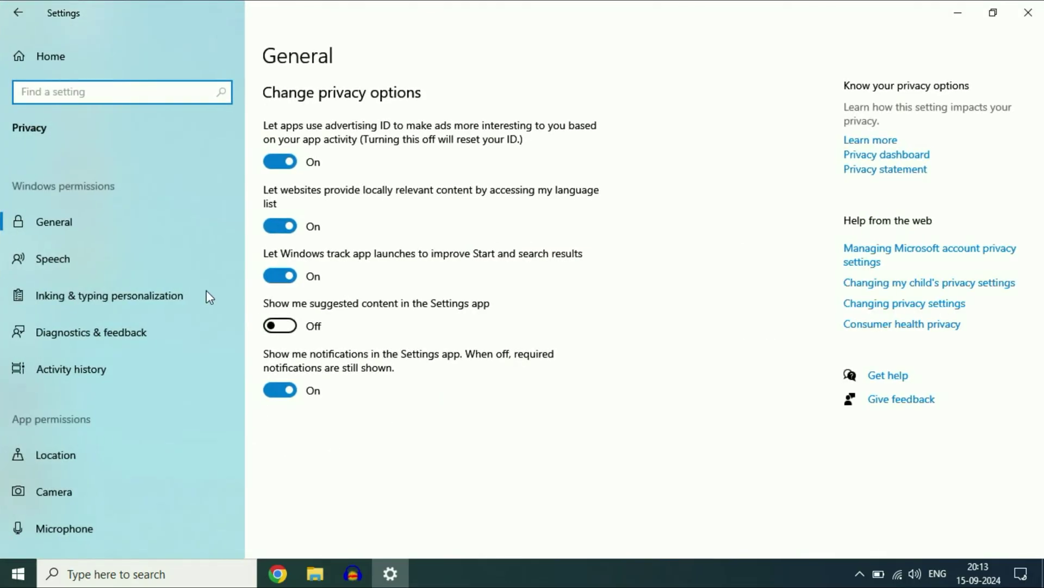
scroll(101, 266, down, 5)
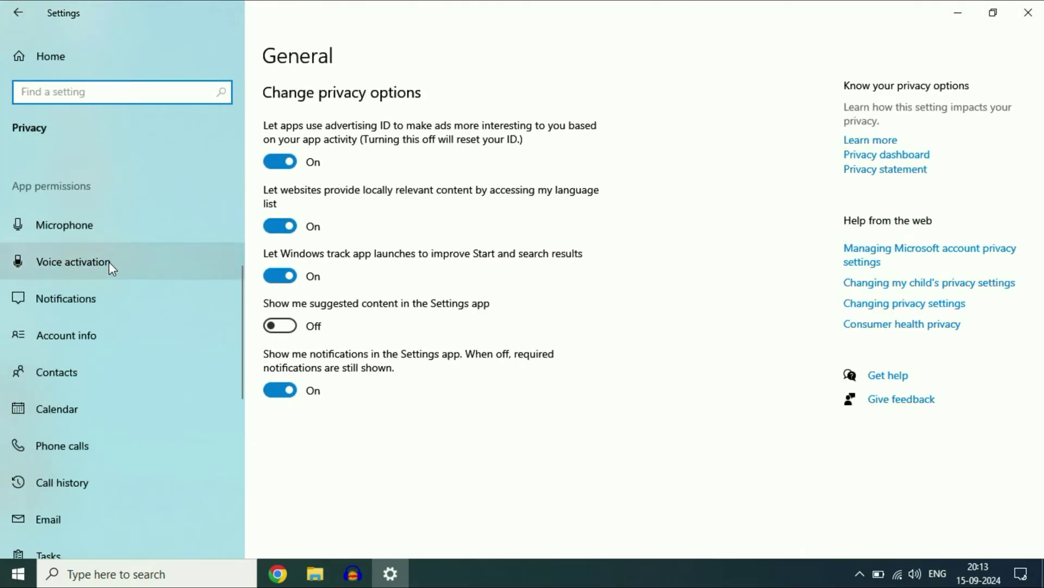
click(100, 327)
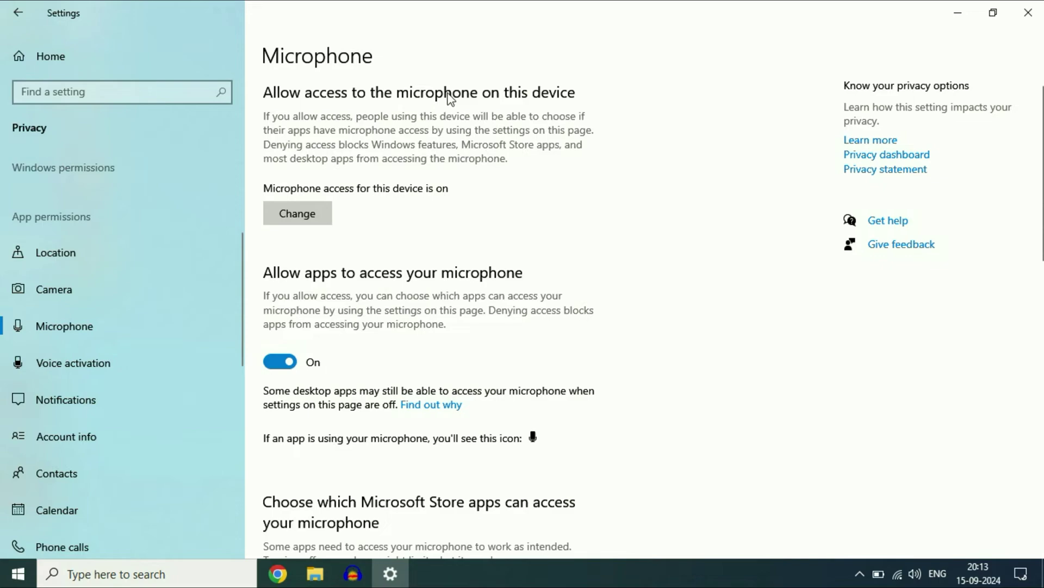
click(310, 219)
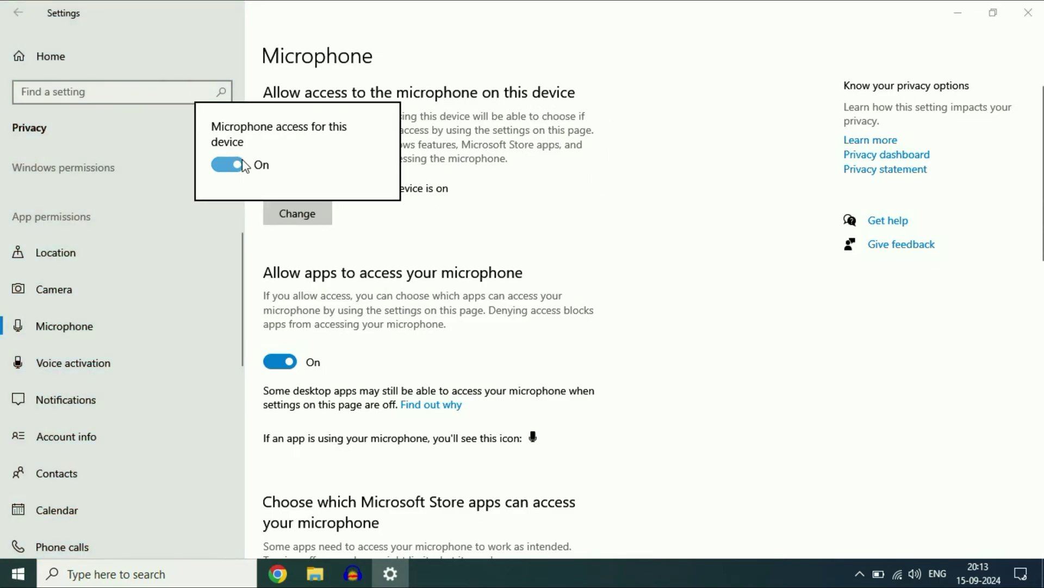
click(554, 234)
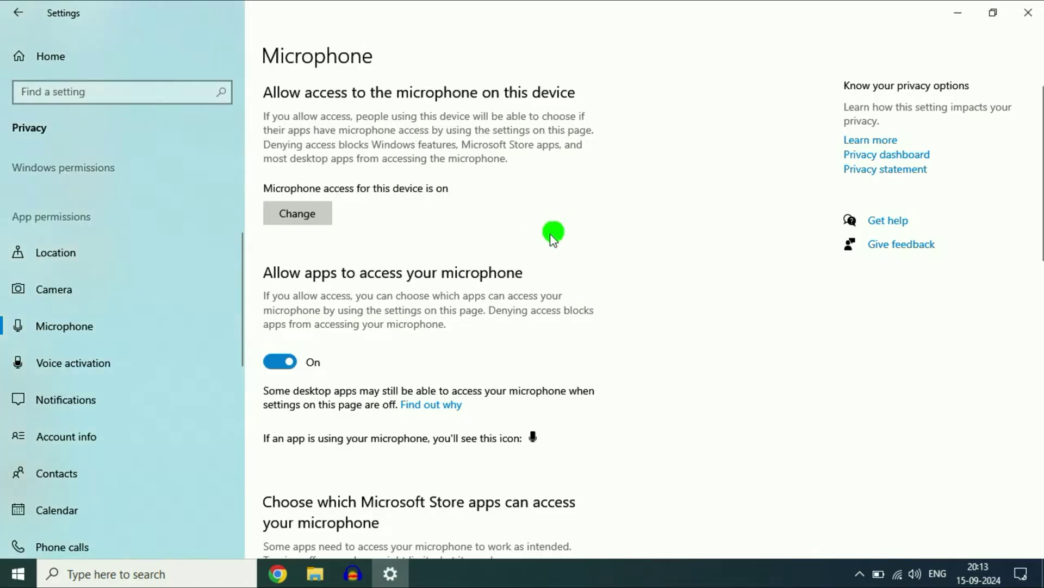
scroll(308, 344, down, 3)
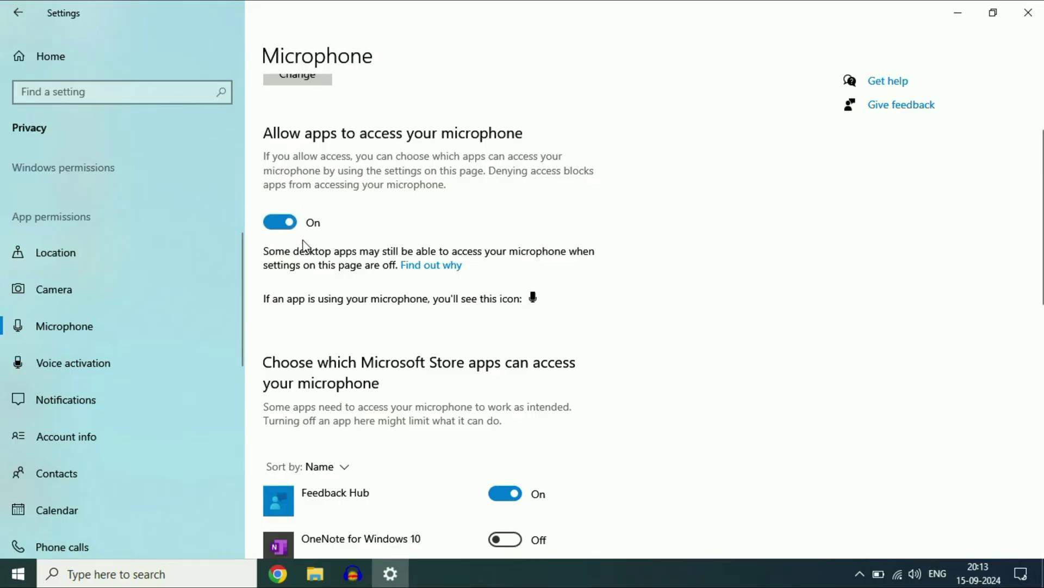
scroll(521, 276, down, 5)
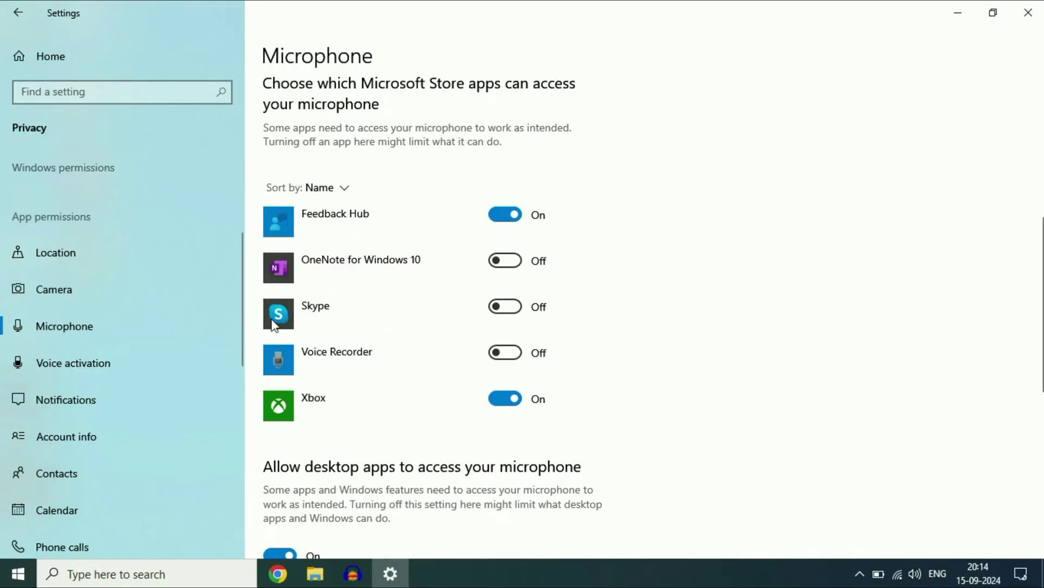
Turn Skype's toggle On under 'Choose which Microsoft Store apps can access your microphone'.
click(517, 317)
click(502, 306)
click(501, 305)
scroll(602, 310, down, 2)
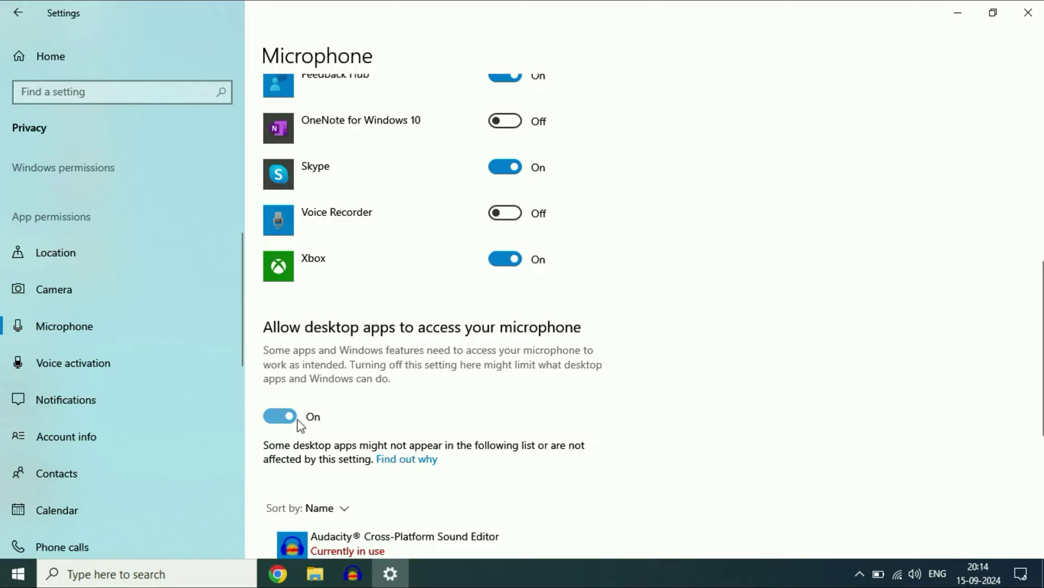
scroll(430, 413, up, 8)
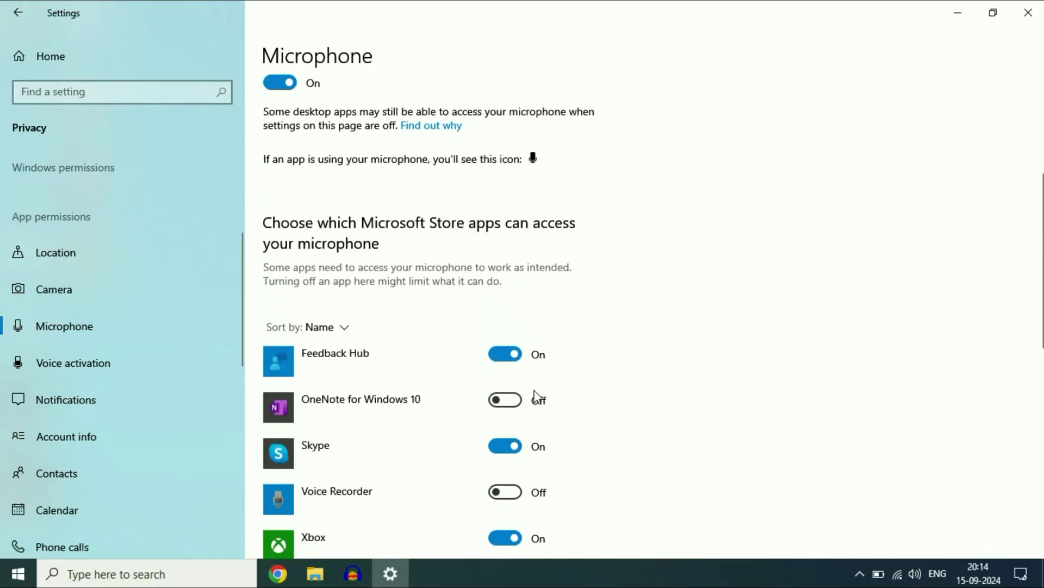
Recheck the device-wide microphone access setting, then close the Settings window.
click(312, 207)
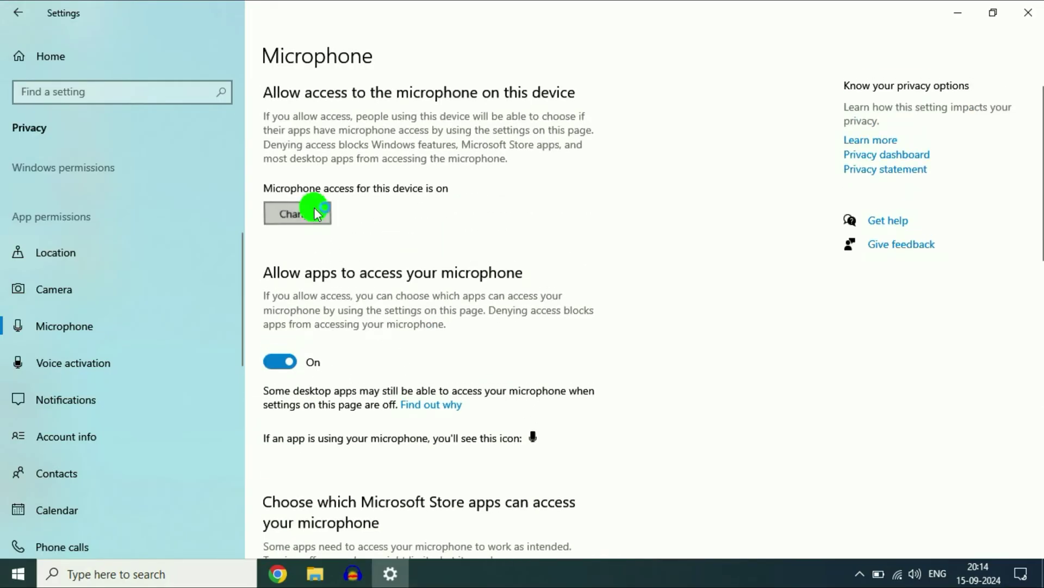
click(580, 227)
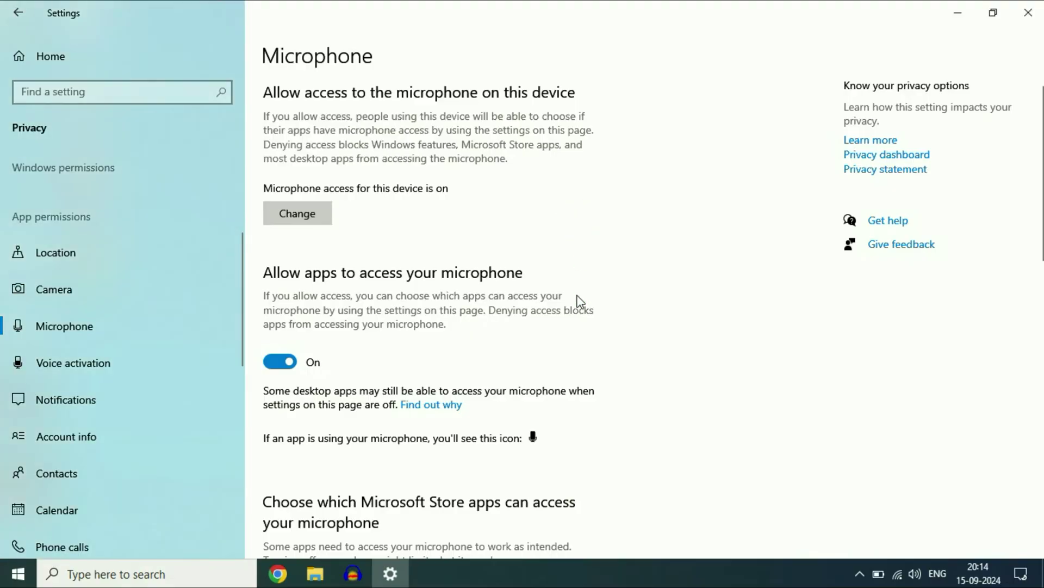
scroll(578, 300, down, 6)
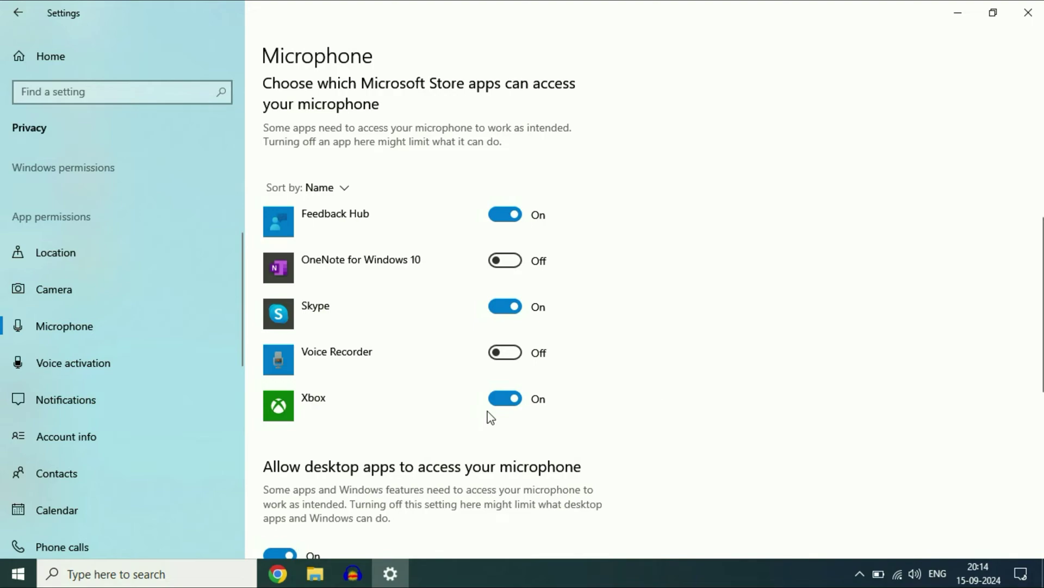
click(1027, 12)
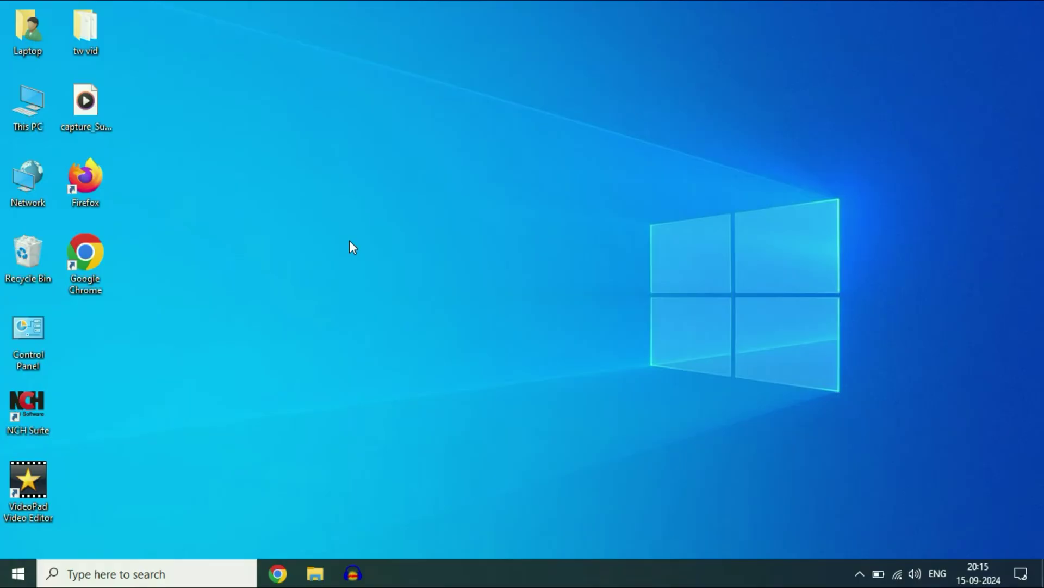
Open the Sound dialog from the taskbar volume icon, centre it, and select Headphone under Playback.
right_click(918, 576)
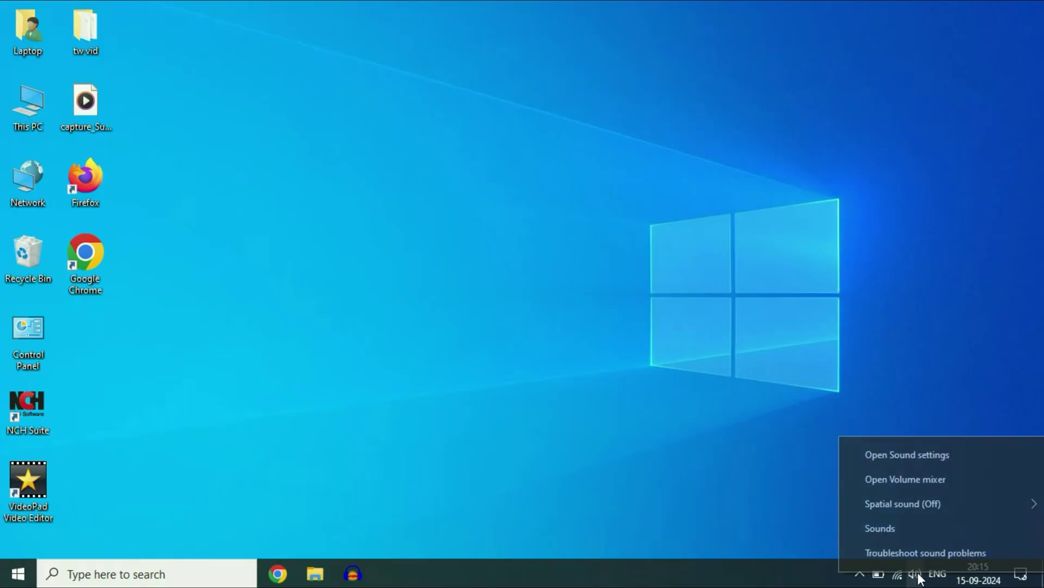
click(903, 529)
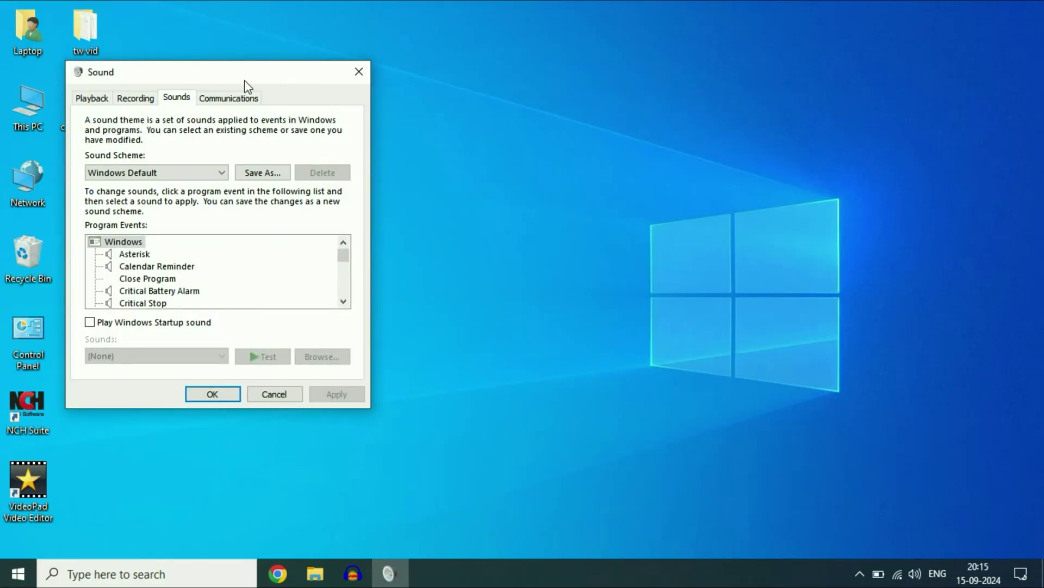
drag(244, 67, 534, 106)
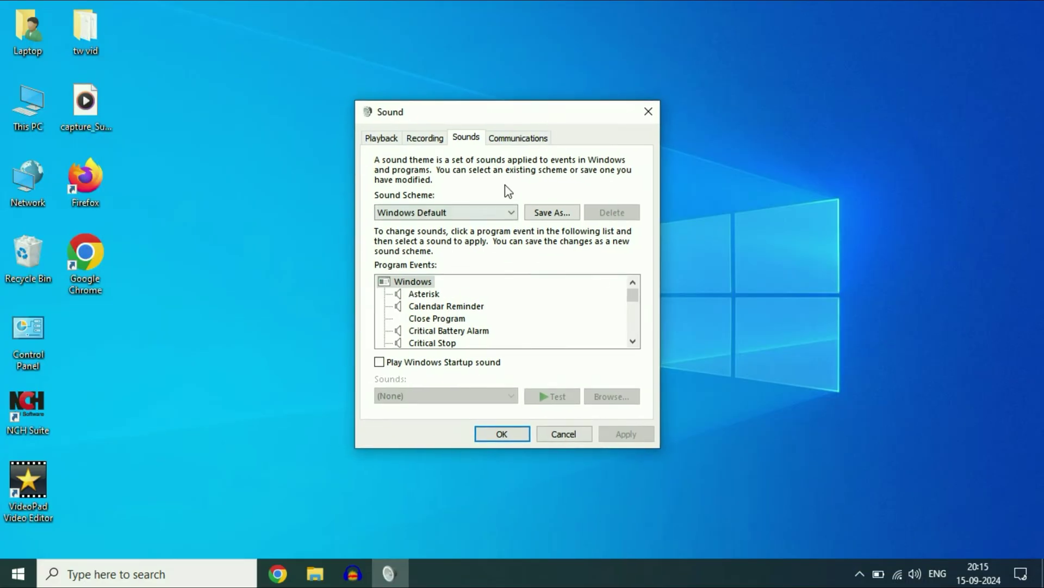
click(374, 140)
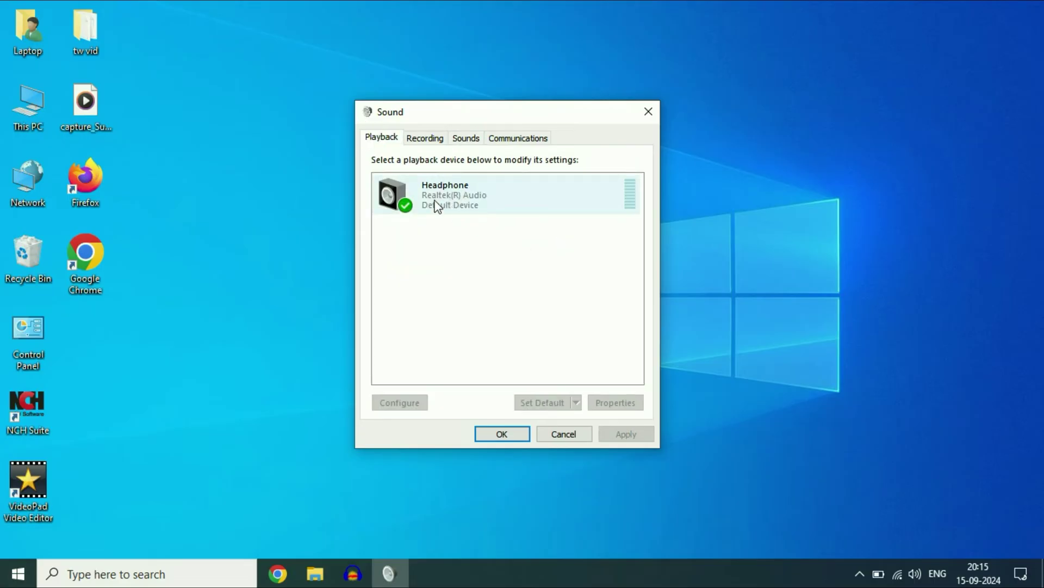
click(468, 199)
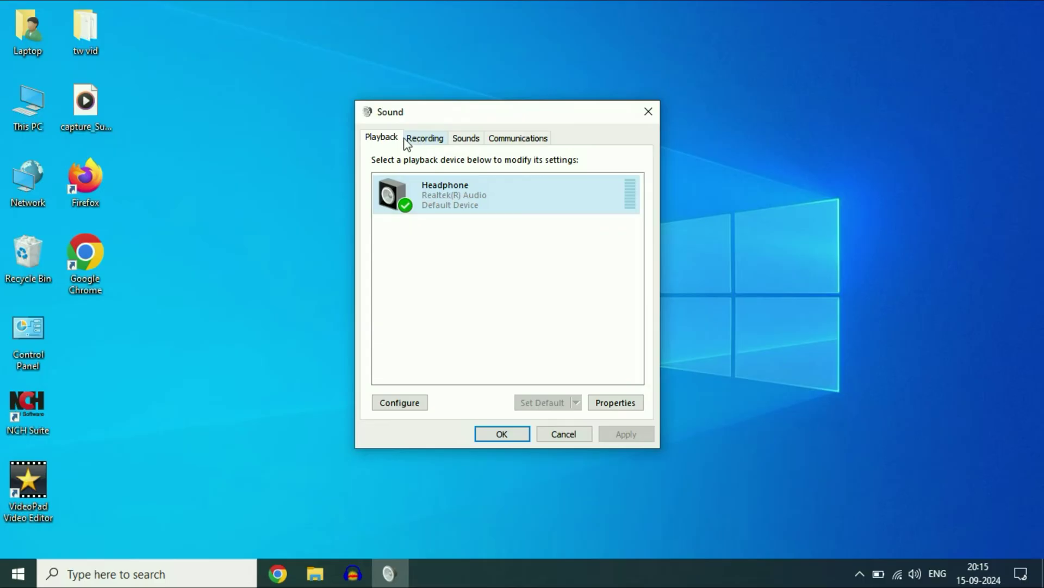
On the Recording tab, disable and then re-enable the Mic Laptop device.
click(430, 140)
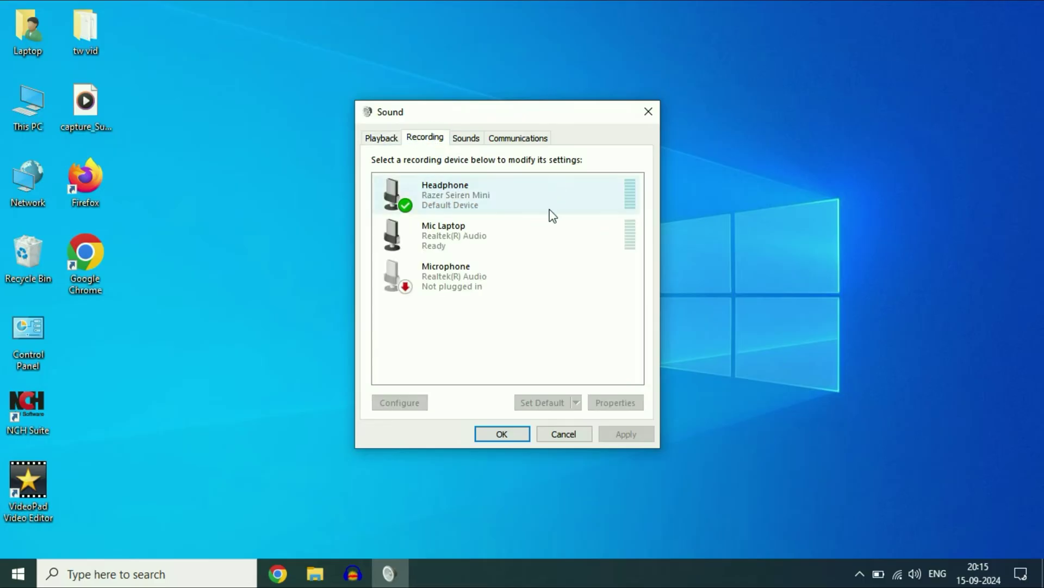
click(463, 197)
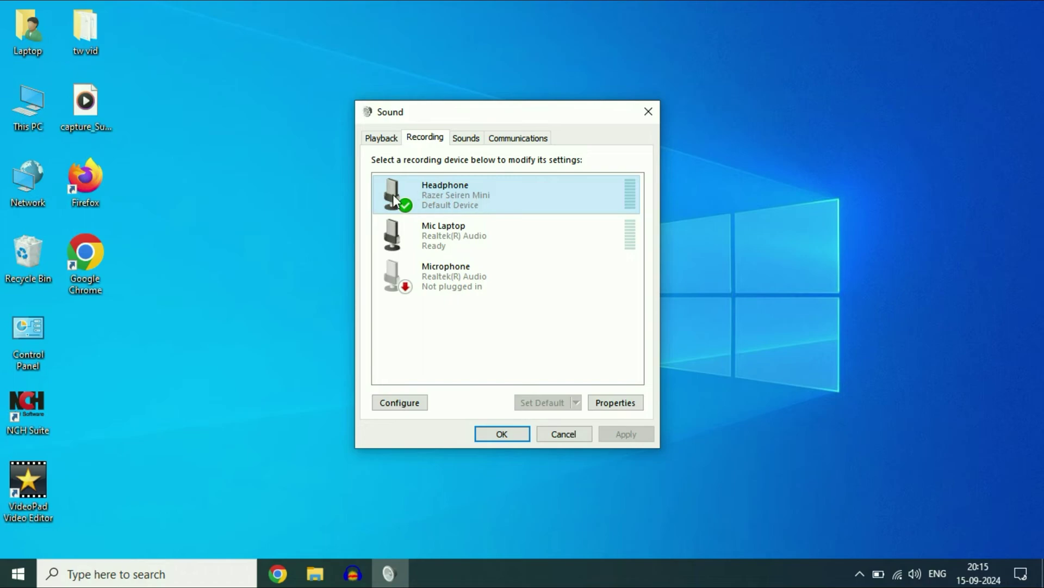
click(476, 231)
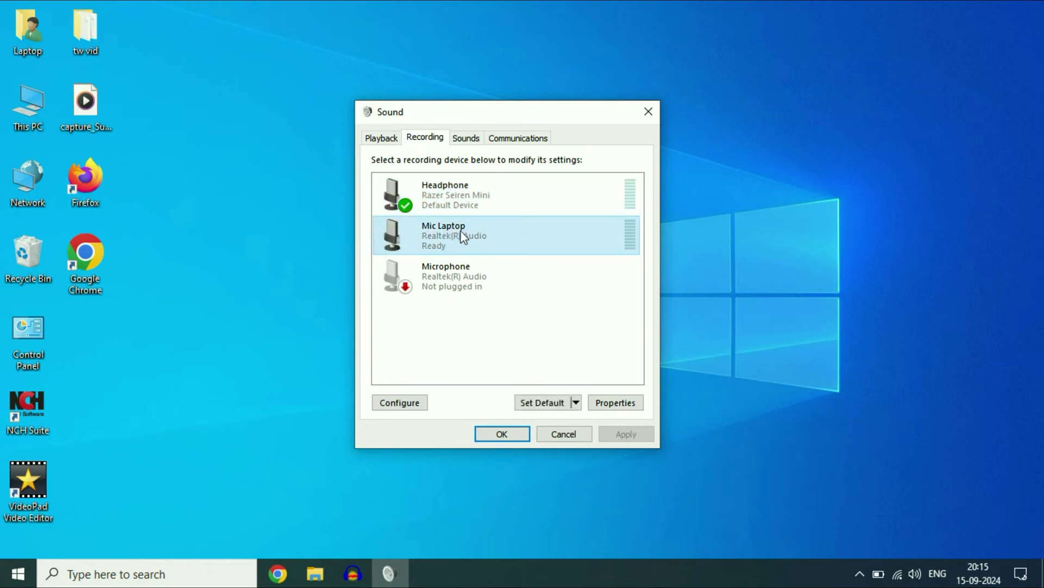
right_click(461, 230)
click(506, 256)
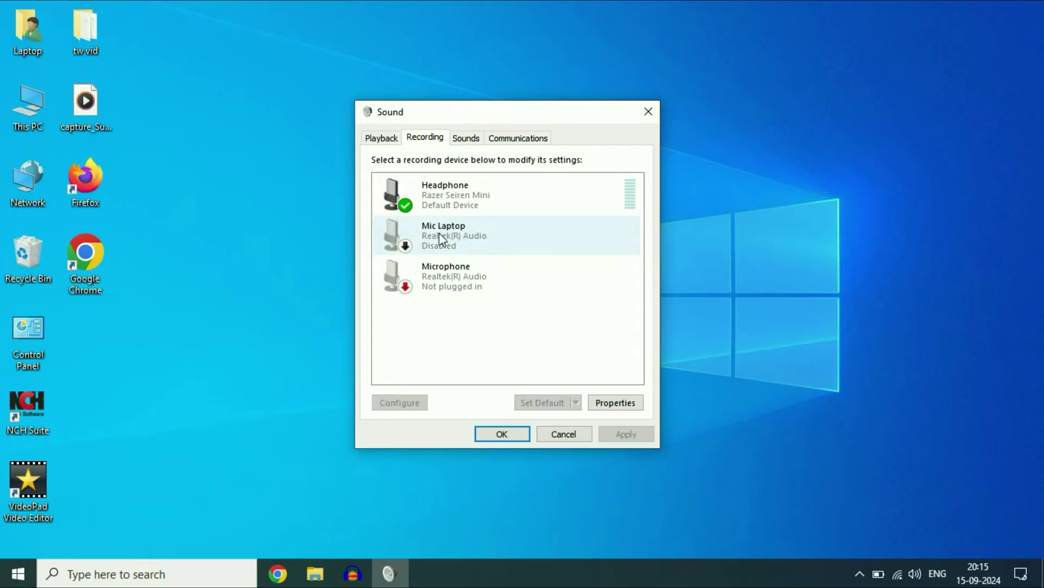
right_click(460, 234)
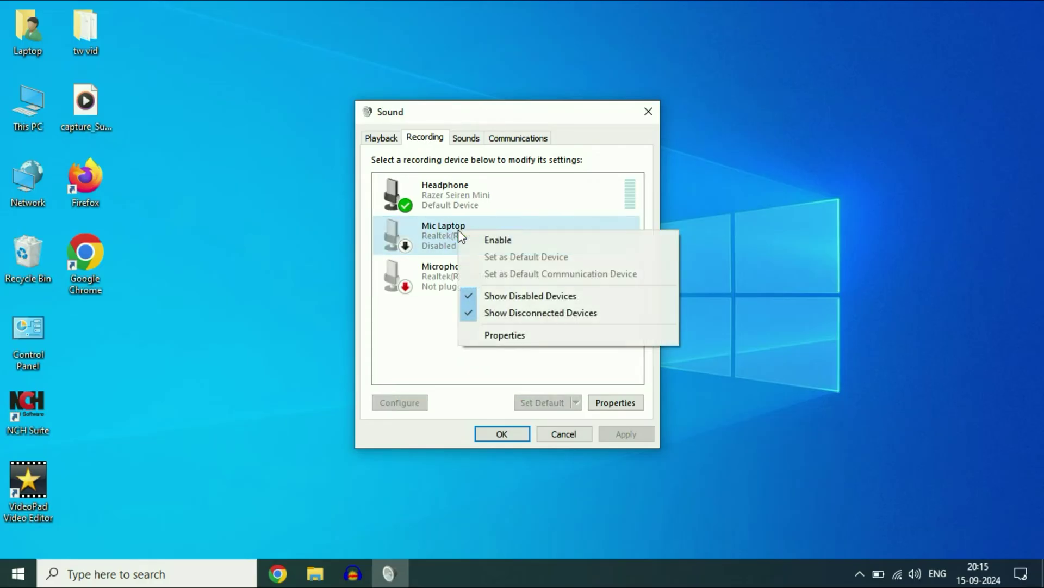
click(500, 236)
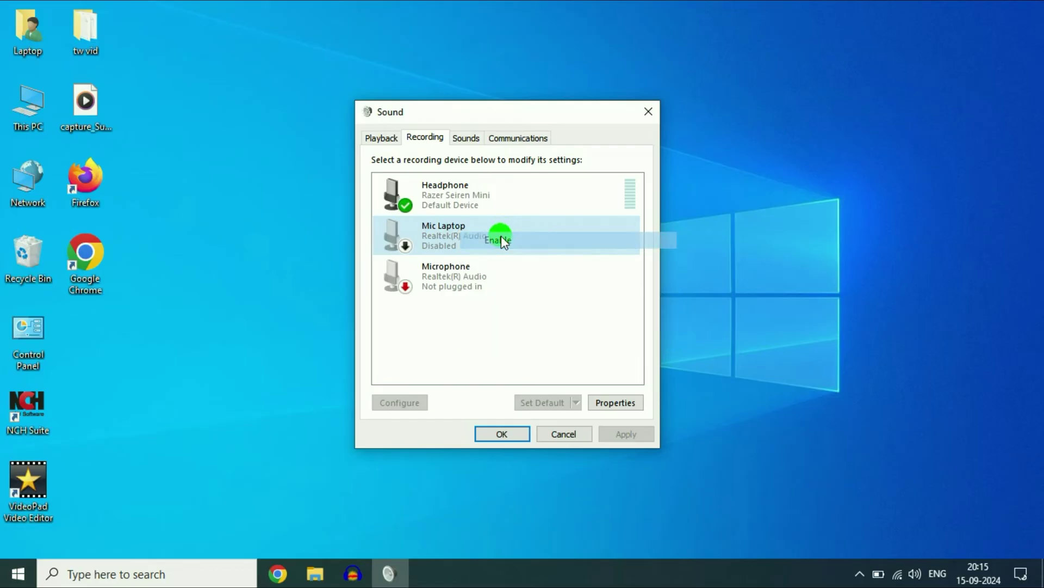
Check the Playback tab, then return to Recording and select the Headphone mic.
right_click(469, 233)
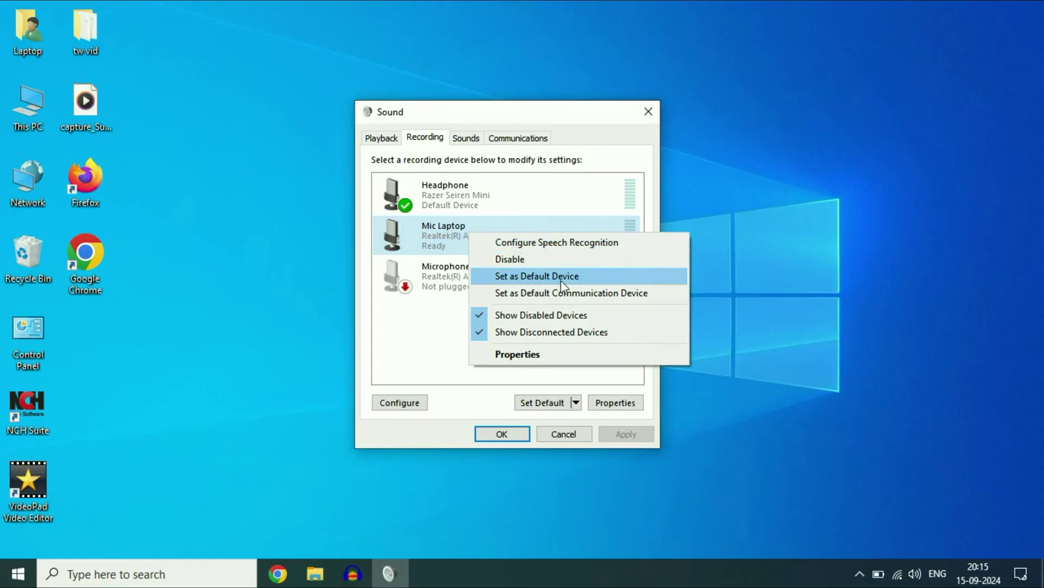
click(569, 155)
click(476, 193)
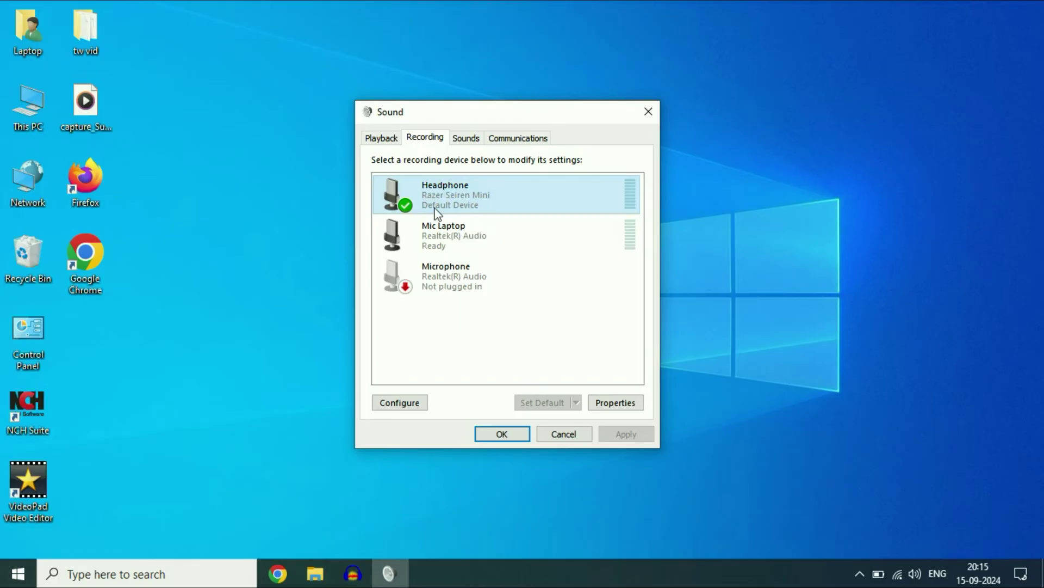
click(380, 138)
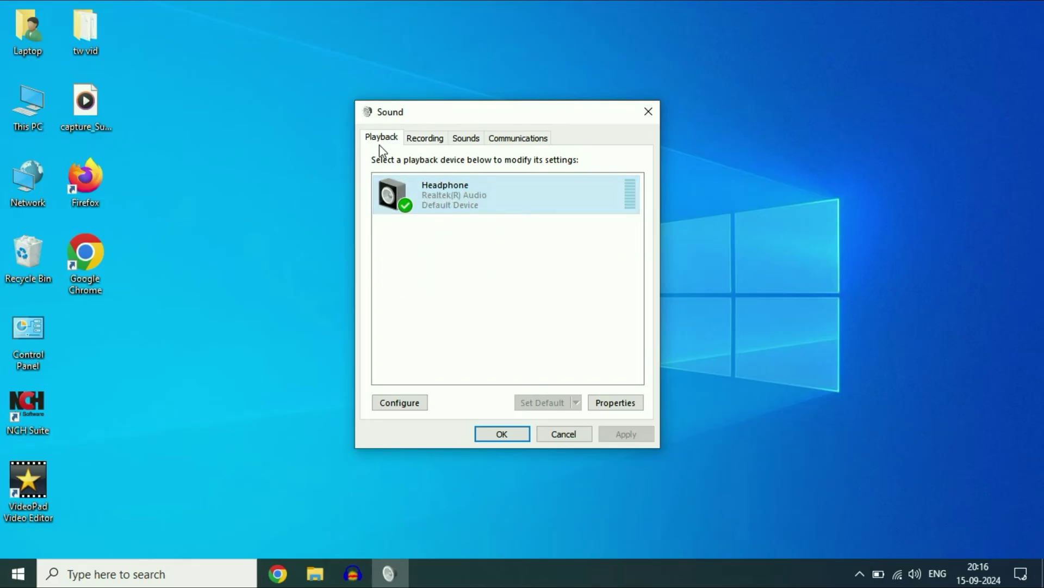
click(424, 139)
click(456, 194)
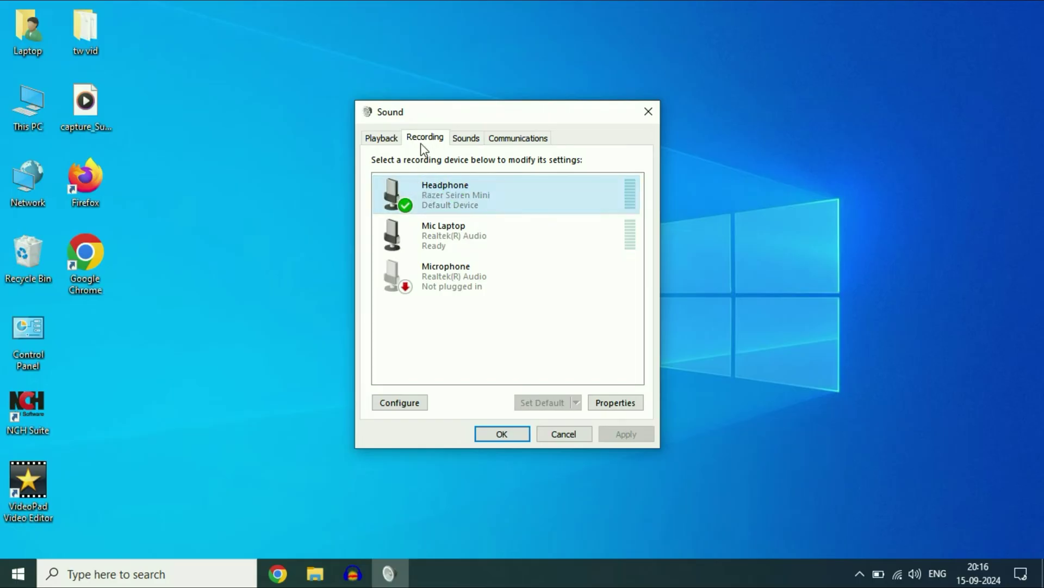
Open the Headphone mic's properties and review its Levels (4) and Advanced settings.
right_click(471, 192)
click(531, 282)
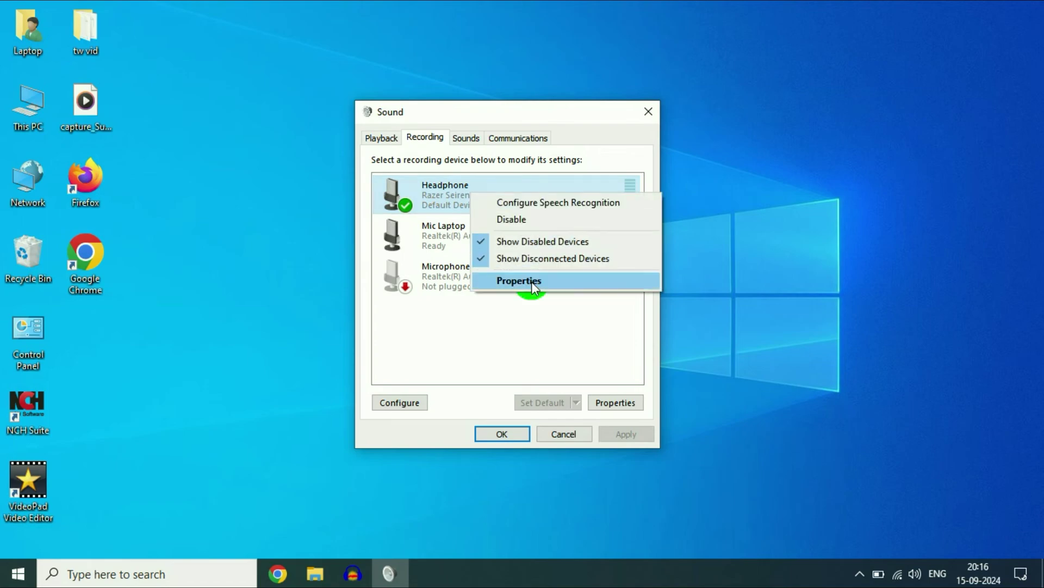
drag(522, 175, 444, 128)
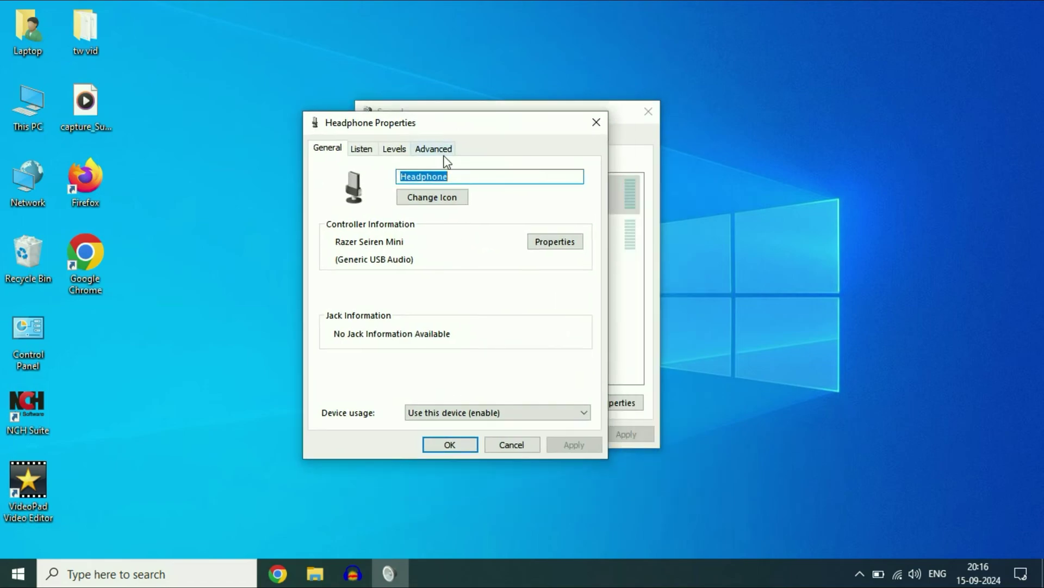
click(395, 149)
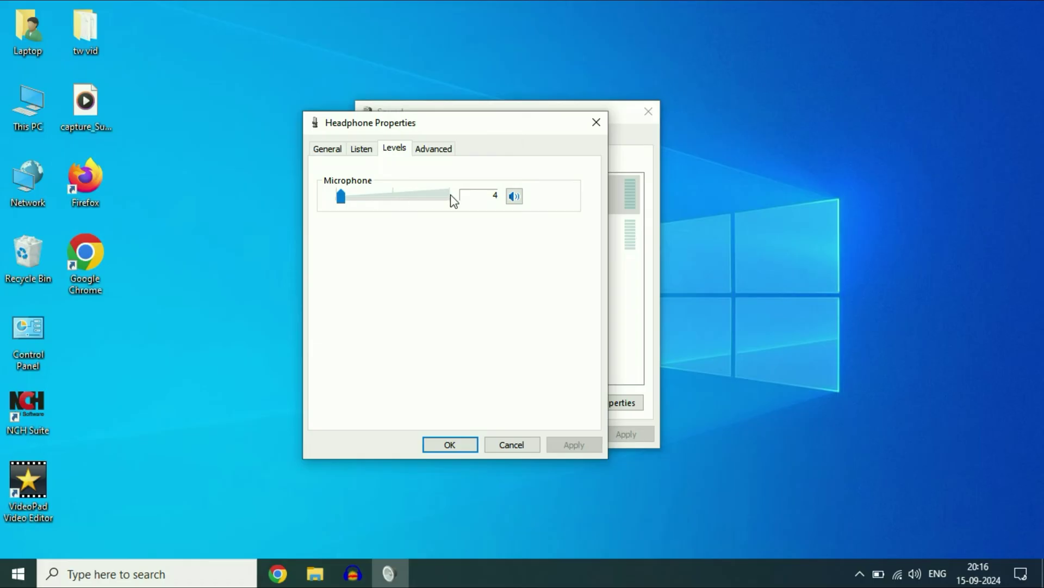
click(433, 148)
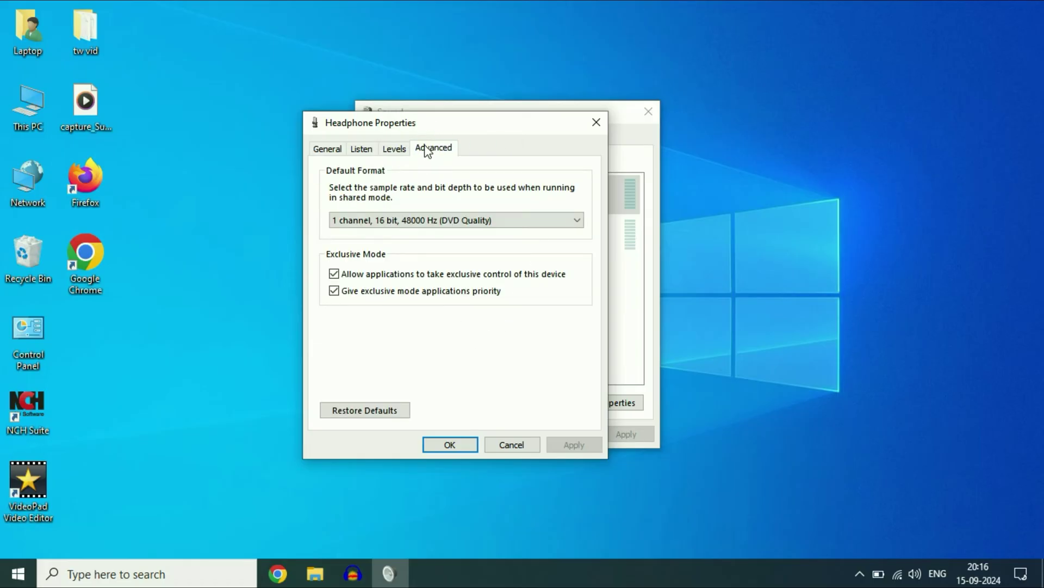
Restore the advanced settings to defaults and close both sound dialogs with OK.
click(371, 414)
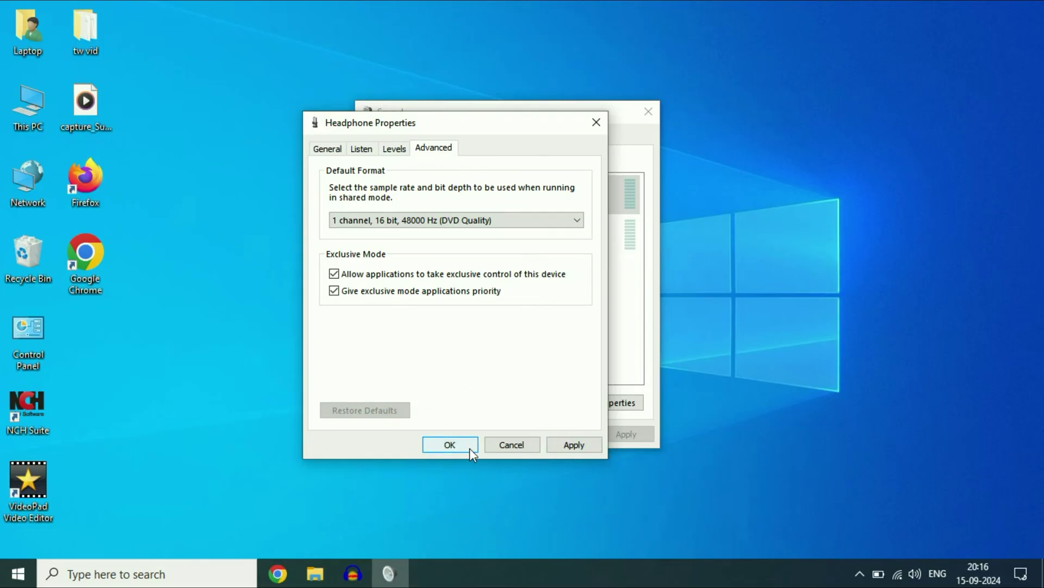
click(504, 449)
click(504, 436)
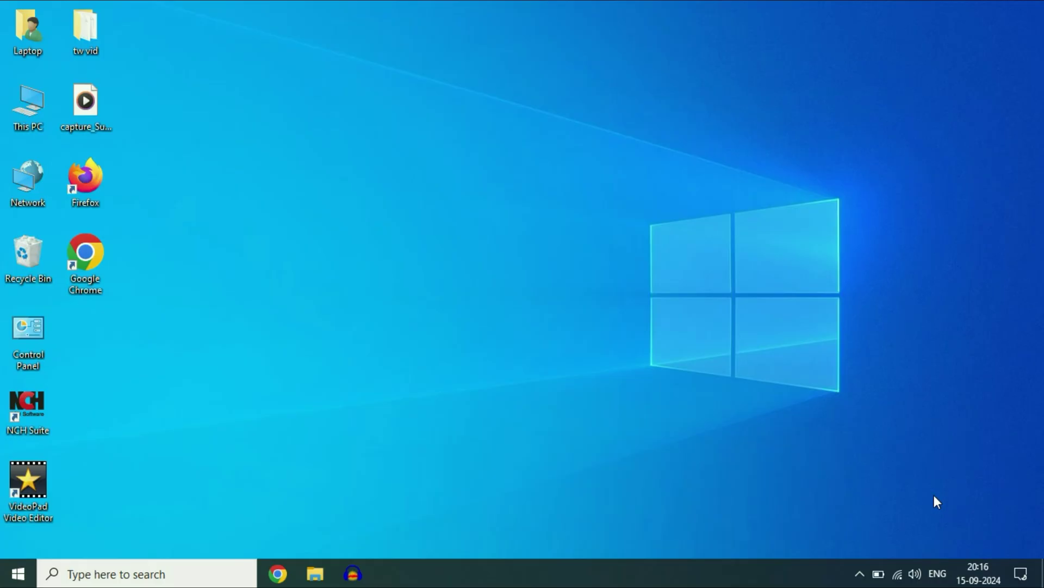
right_click(916, 574)
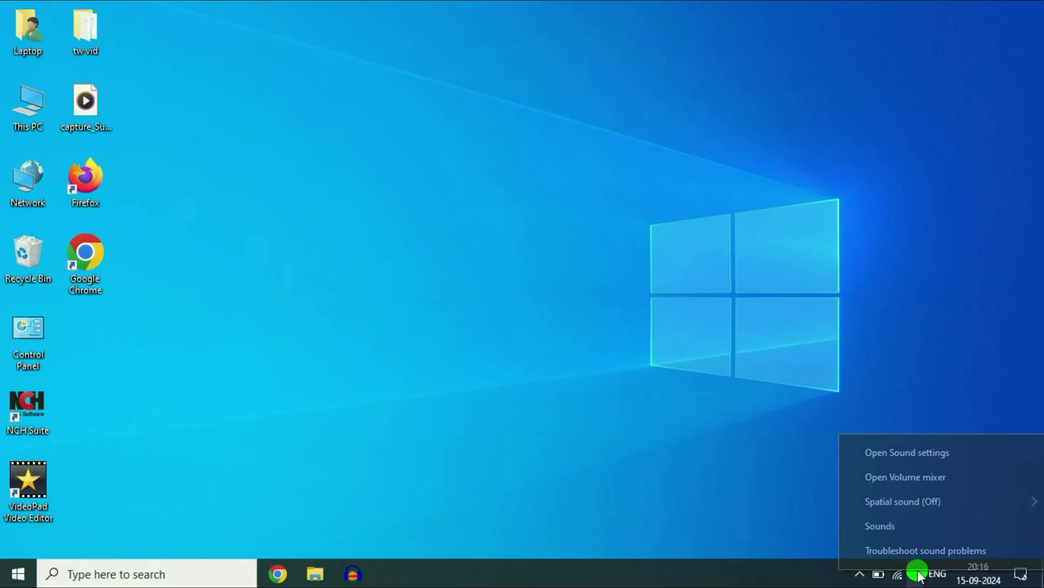
click(945, 453)
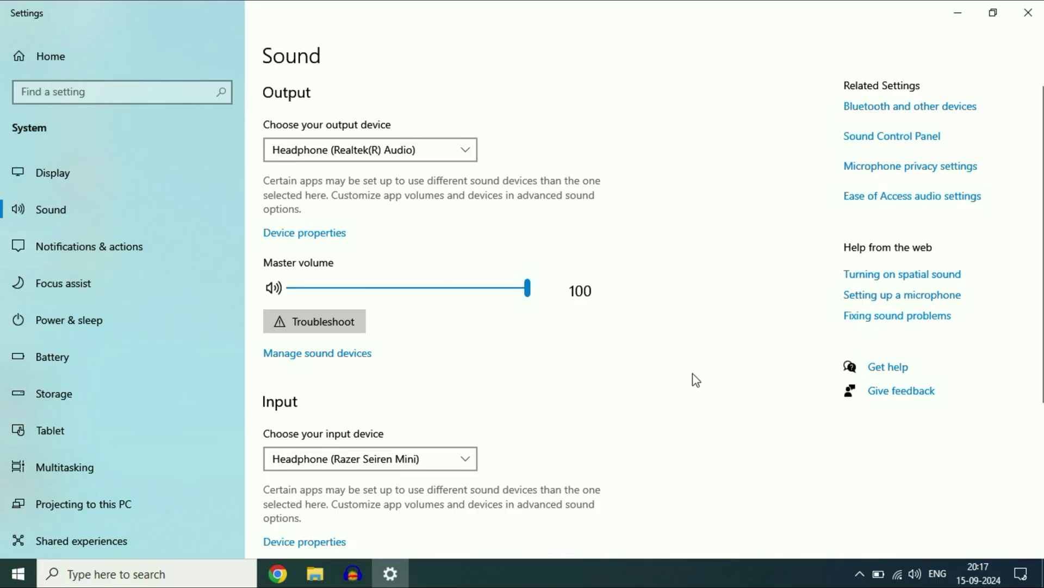
scroll(693, 377, down, 3)
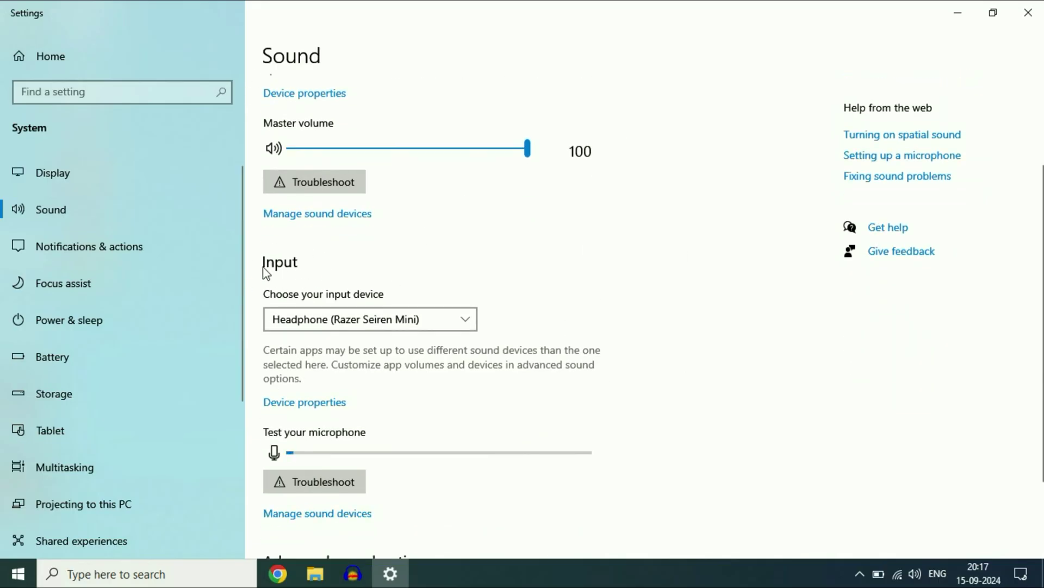
click(469, 321)
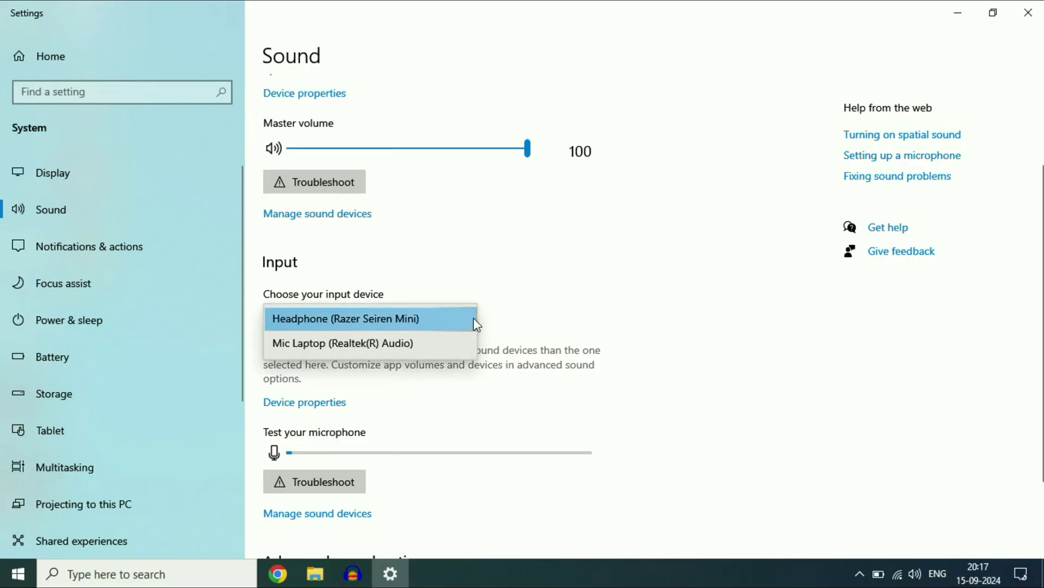
click(619, 275)
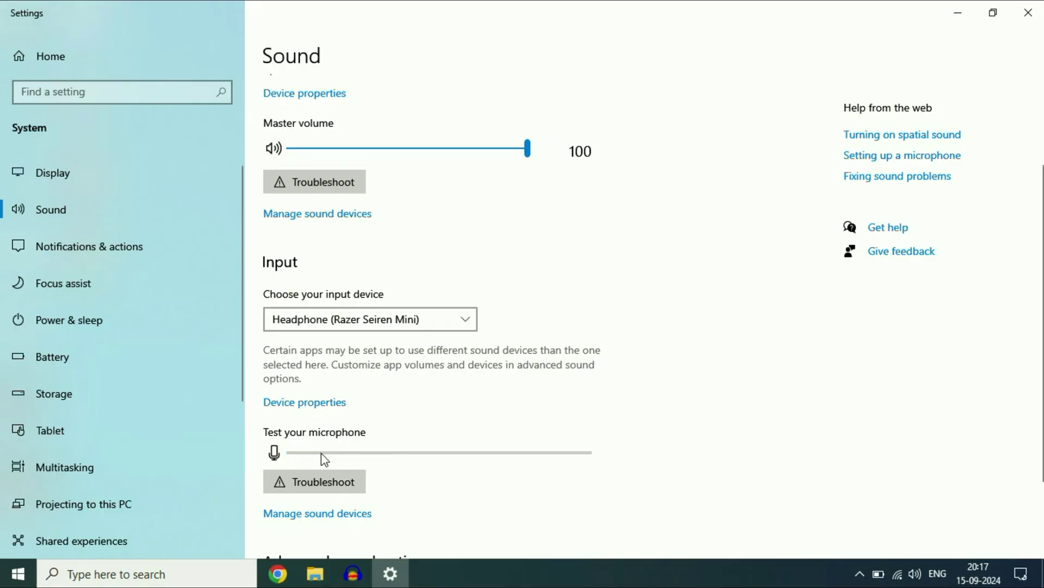
click(469, 328)
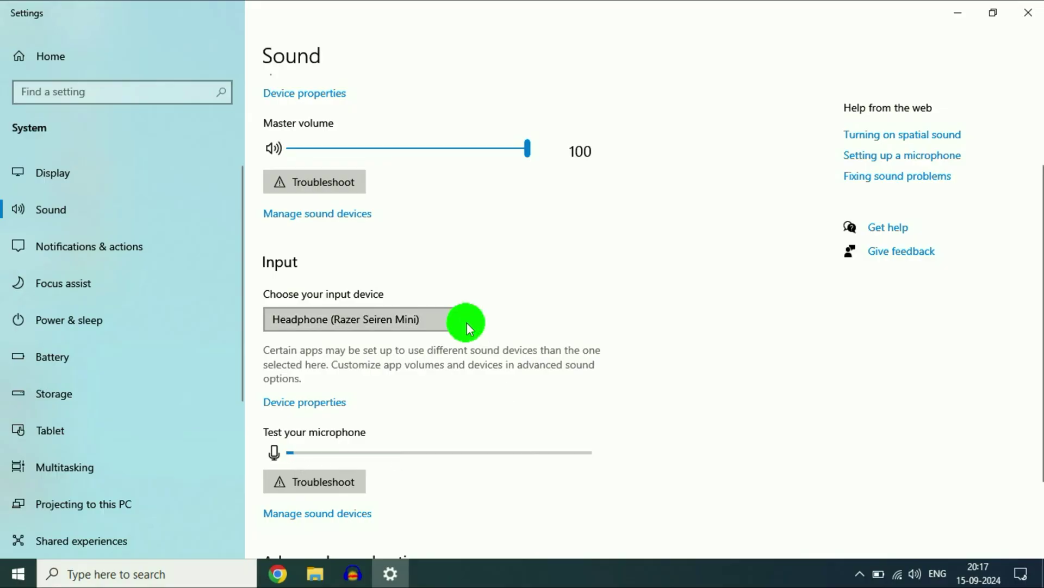
click(618, 291)
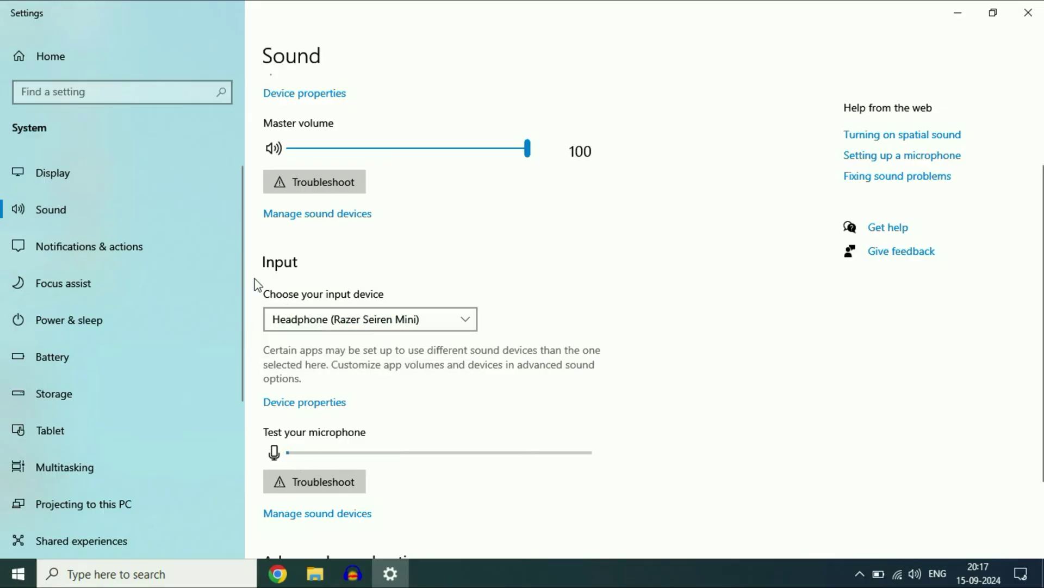
click(1028, 12)
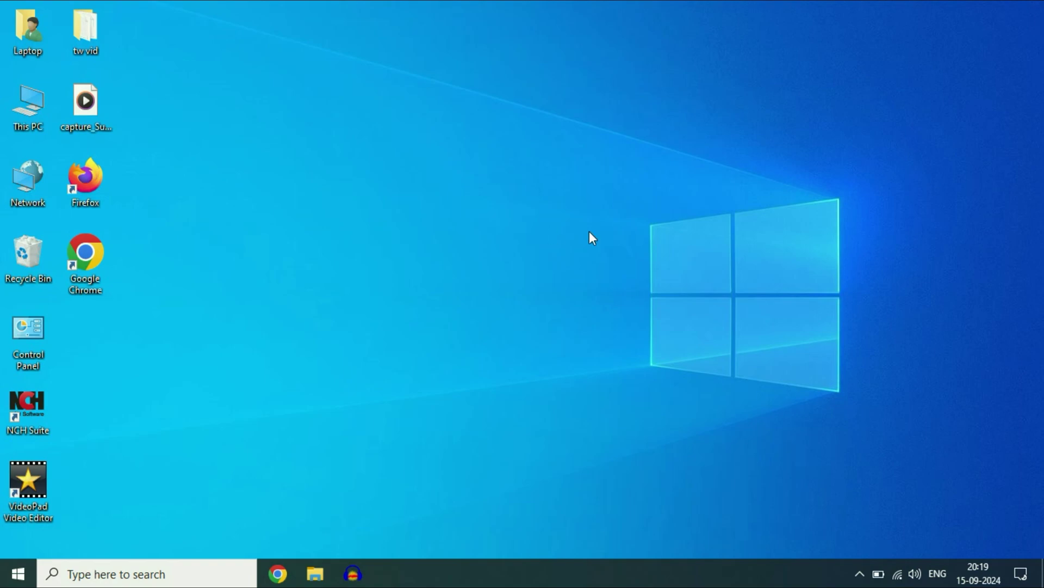
Reopen Settings from Start and go to Update & Security > Windows Update.
click(21, 575)
mouse_move(26, 506)
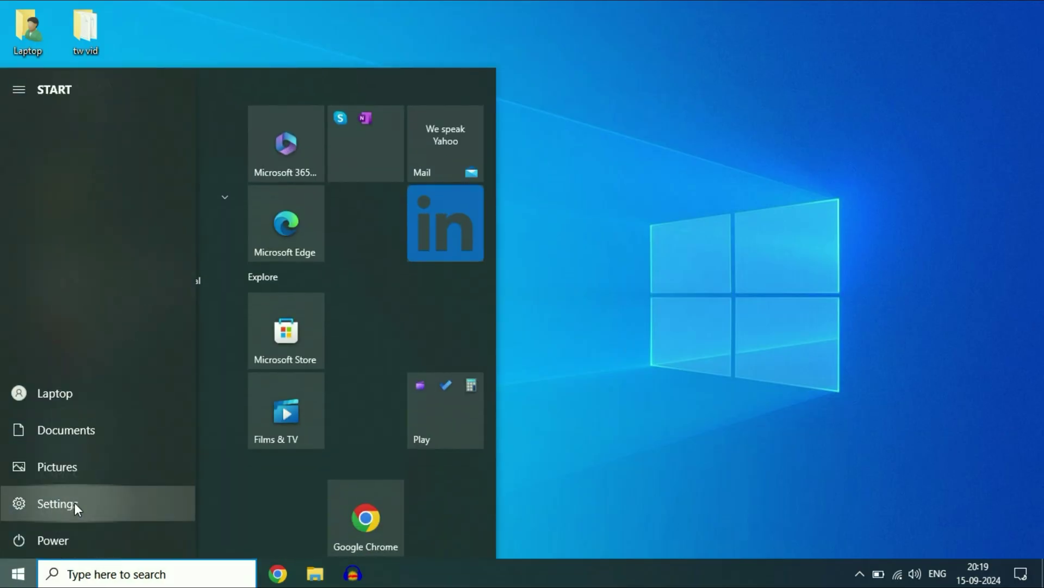
click(74, 502)
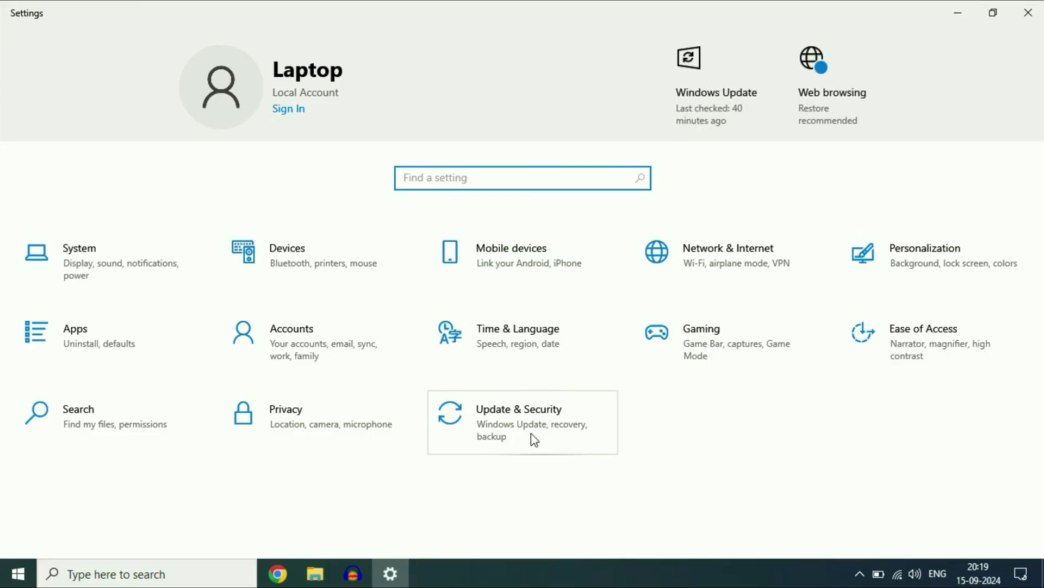
click(526, 434)
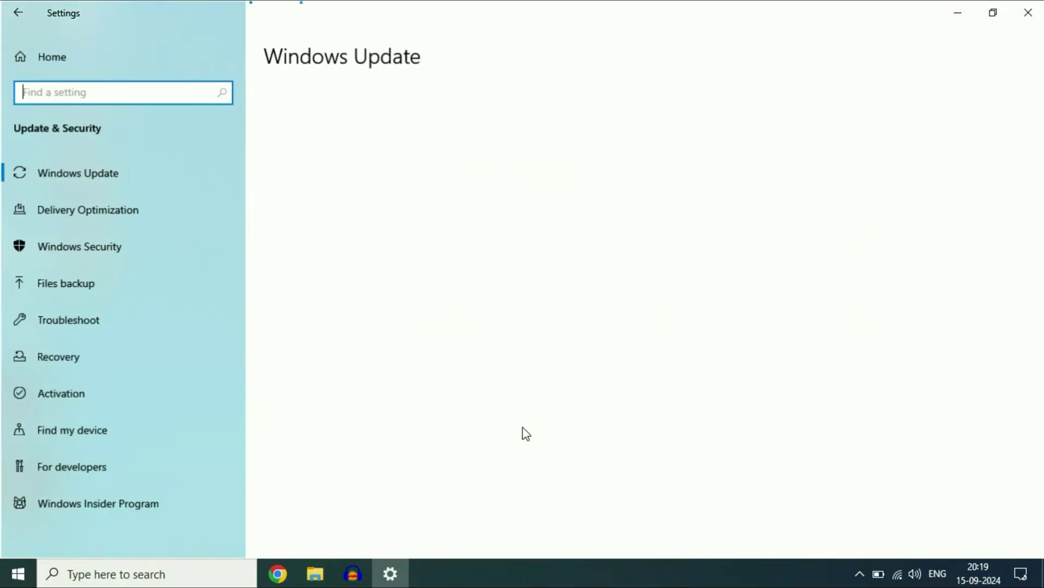